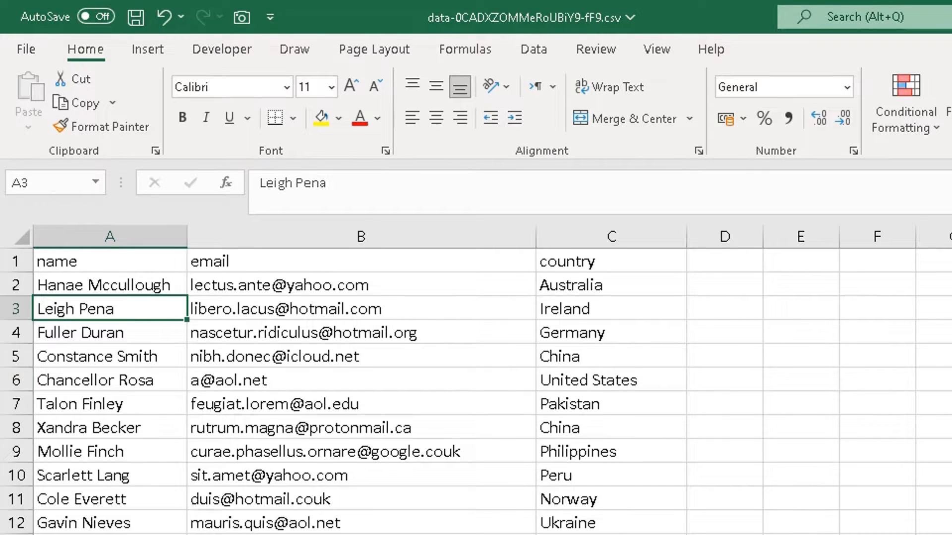
Format the contact data A1:C101 as a Table Style Light 1 table, with the first row as headers
{"action": "left_click", "coordinate": [109, 265]}
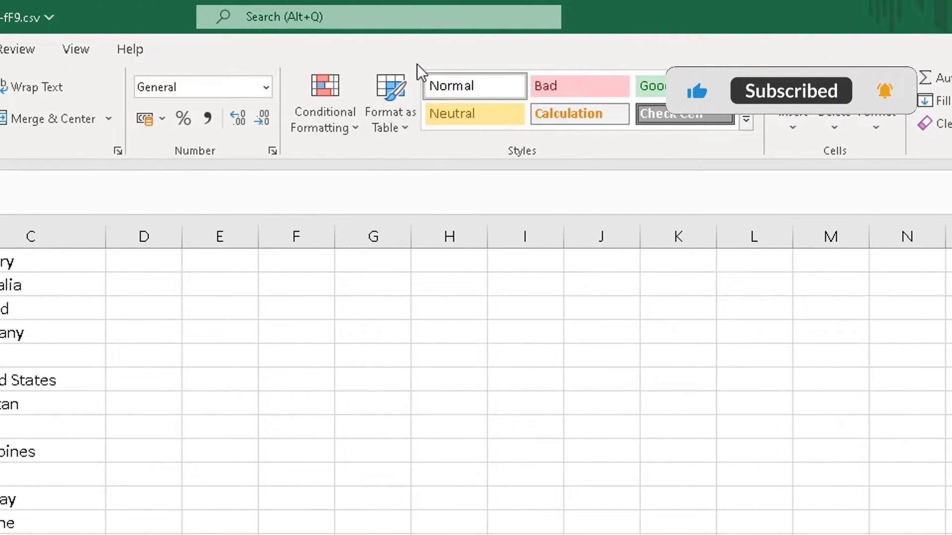
{"action": "left_click", "coordinate": [400, 126]}
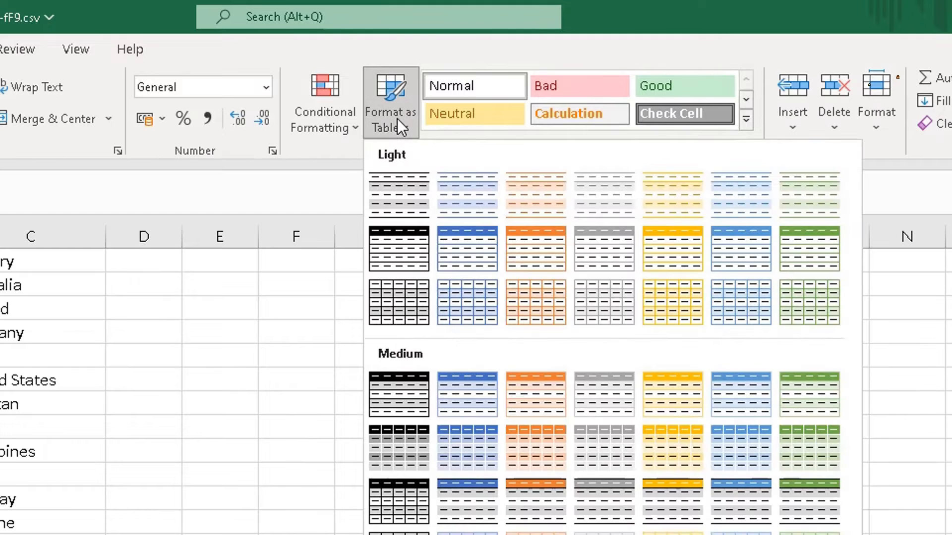
{"action": "left_click", "coordinate": [417, 192]}
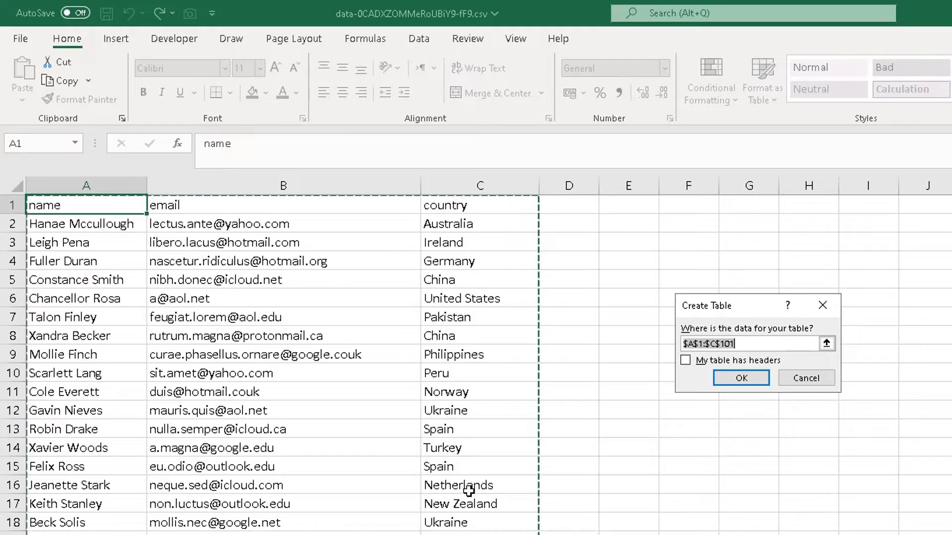
{"action": "scroll", "coordinate": [476, 365], "scroll_direction": "down", "scroll_amount": 20}
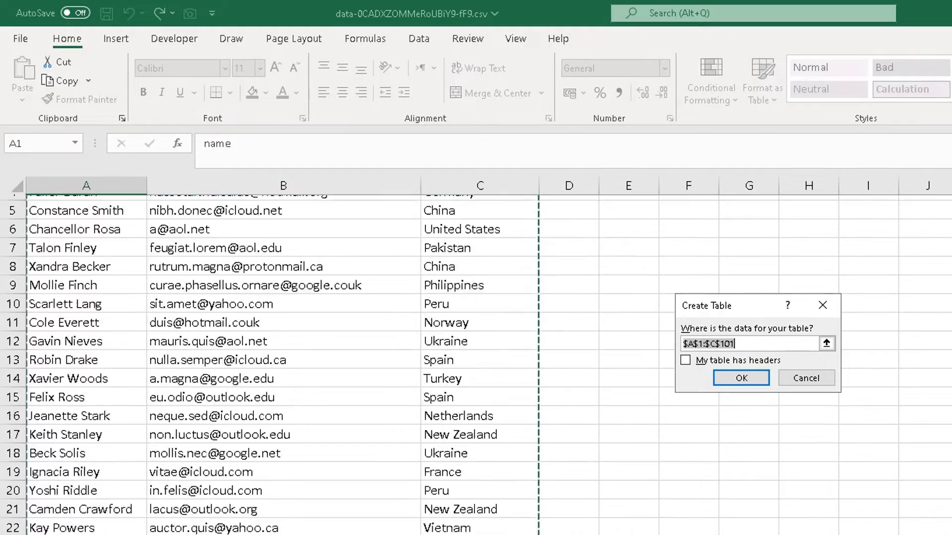
{"action": "scroll", "coordinate": [475, 364], "scroll_direction": "down", "scroll_amount": 3}
{"action": "scroll", "coordinate": [476, 365], "scroll_direction": "up", "scroll_amount": 20}
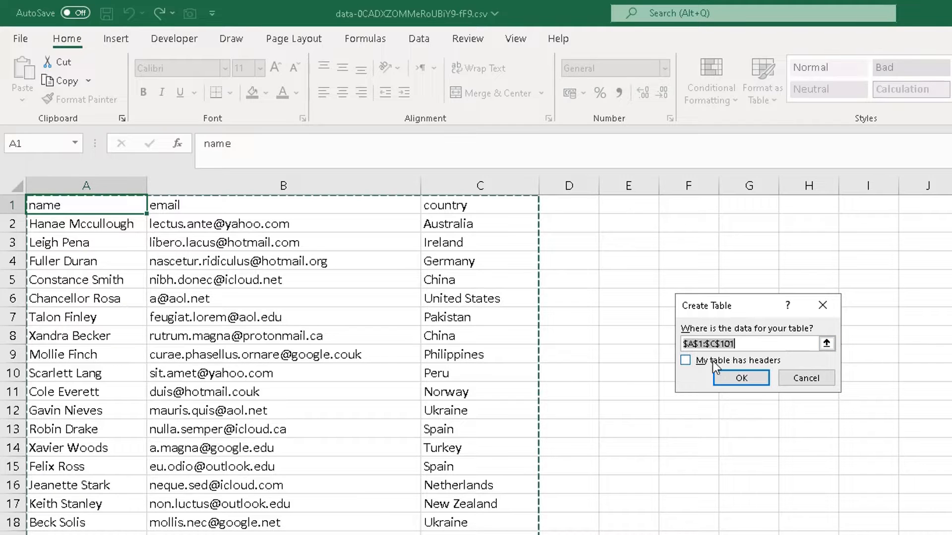
{"action": "left_click", "coordinate": [686, 360]}
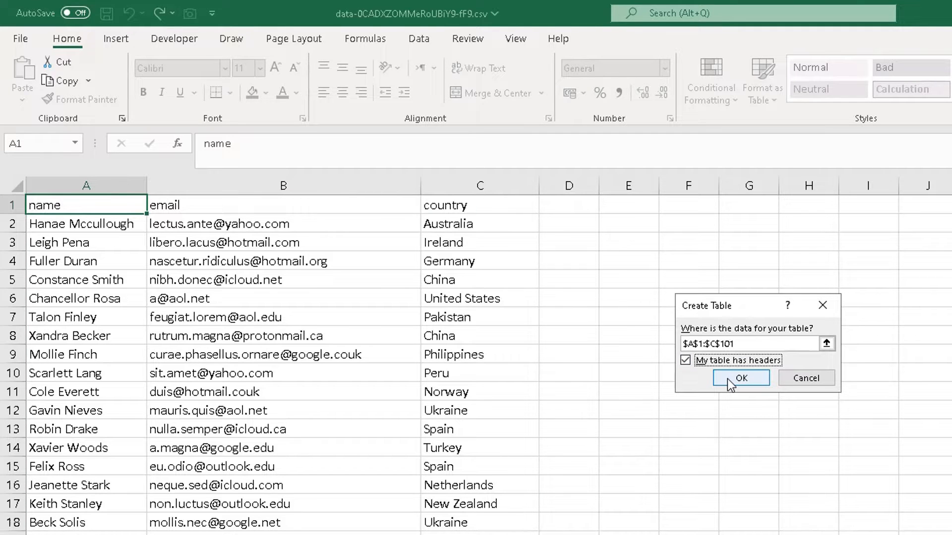
{"action": "left_click", "coordinate": [740, 378]}
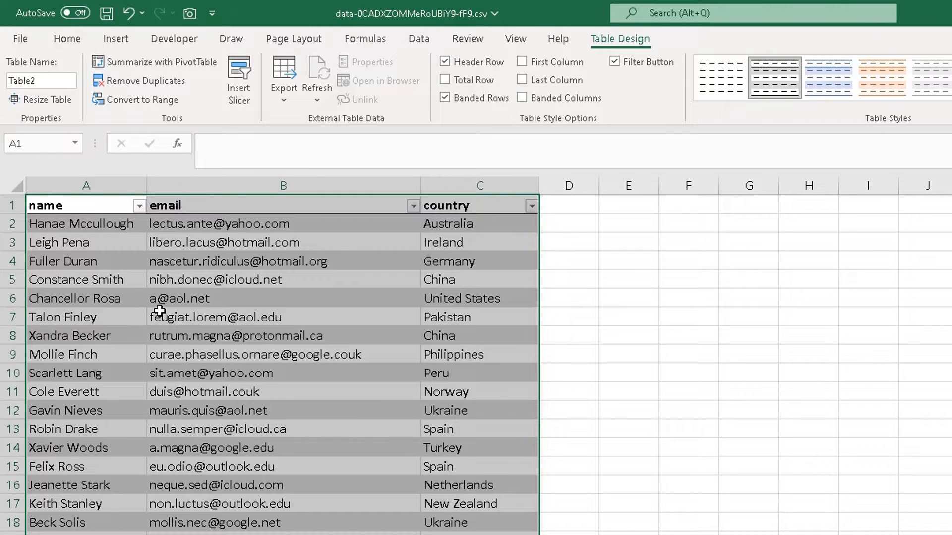
Check the name, email and country filter lists without filtering, then set the table style to None
{"action": "left_click", "coordinate": [139, 205]}
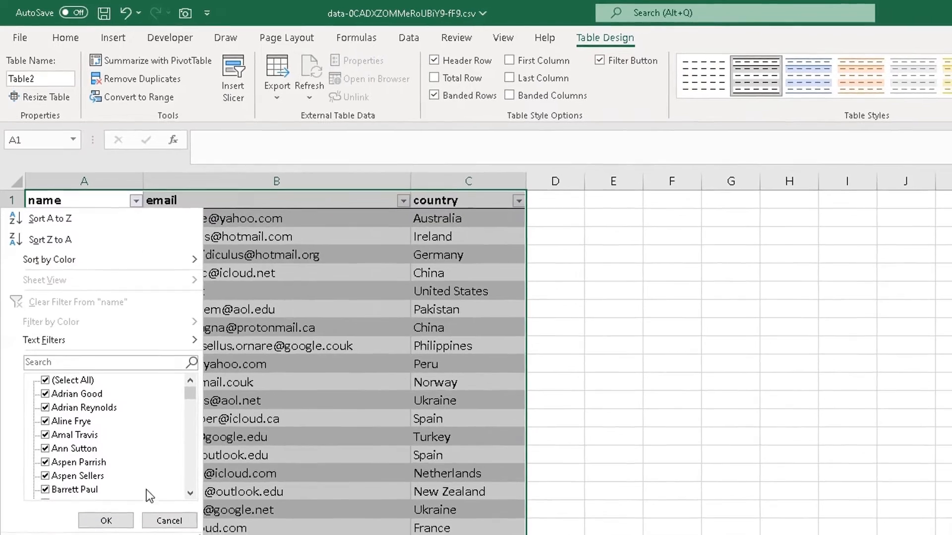
{"action": "left_click", "coordinate": [174, 531]}
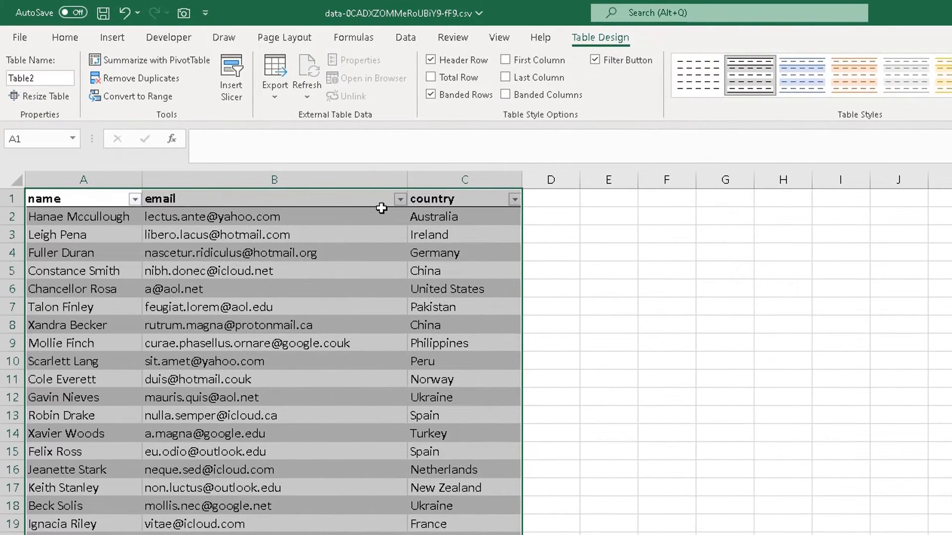
{"action": "left_click", "coordinate": [400, 199]}
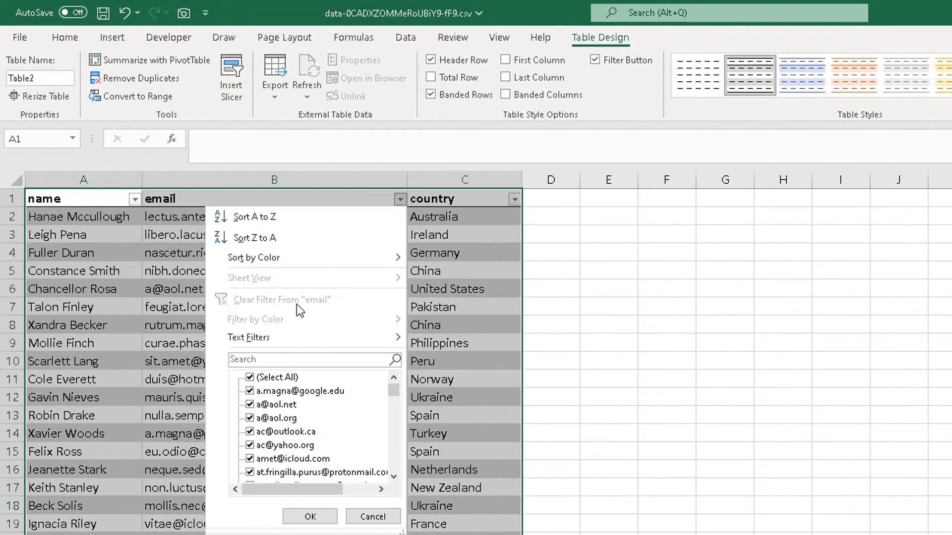
{"action": "left_click", "coordinate": [371, 517]}
{"action": "left_click", "coordinate": [516, 200]}
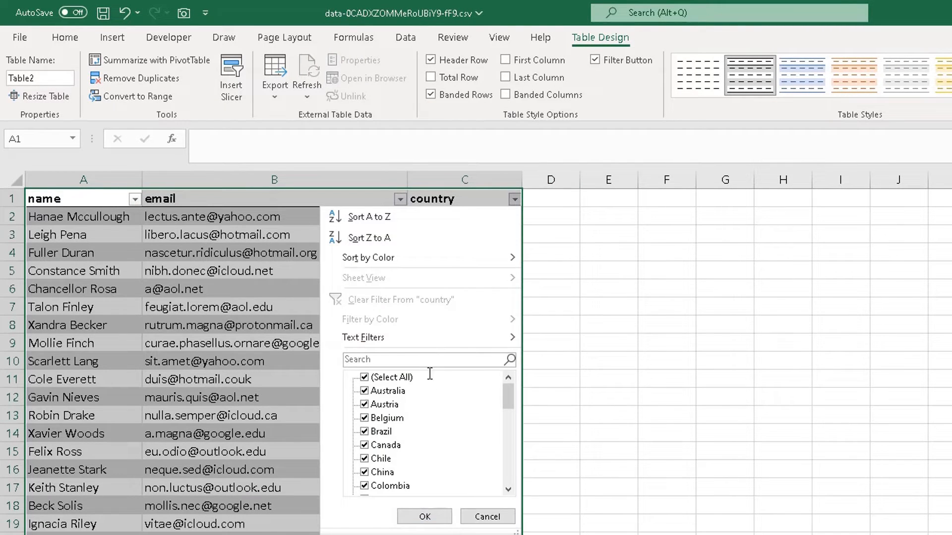
{"action": "left_click", "coordinate": [484, 516]}
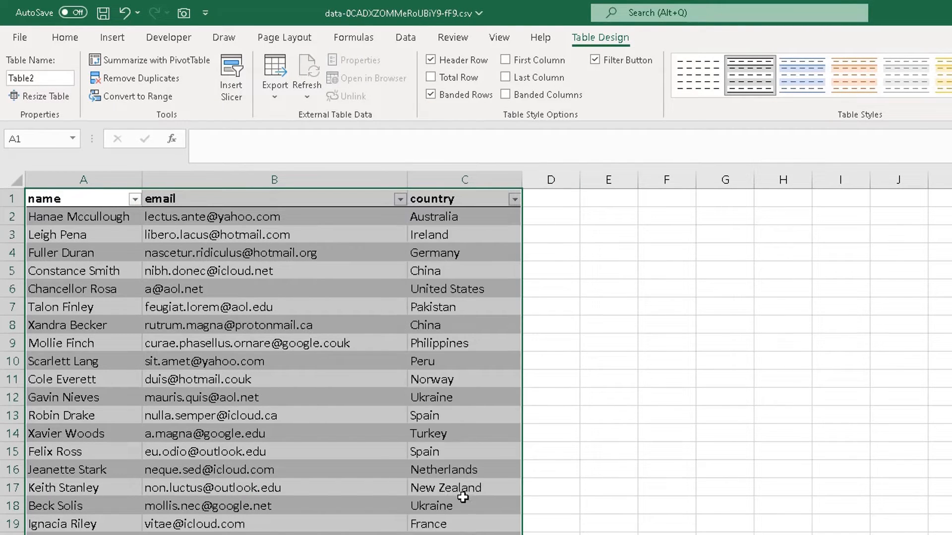
{"action": "left_click", "coordinate": [232, 232]}
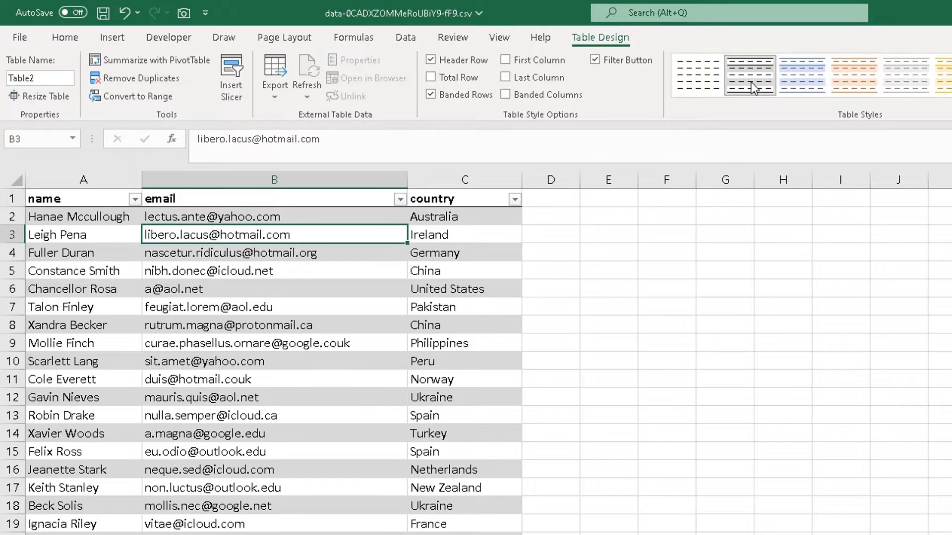
{"action": "left_click", "coordinate": [712, 79]}
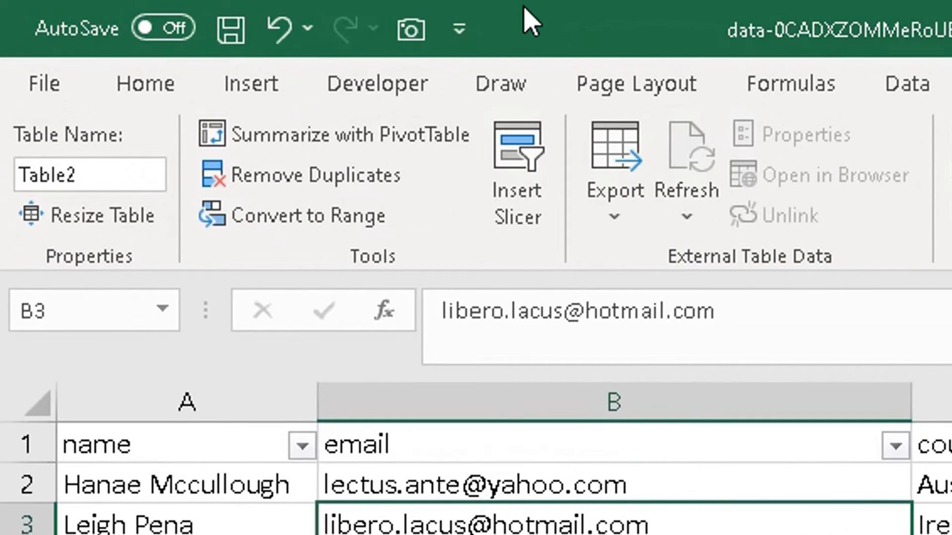
Open the Quick Access Toolbar page of Excel Options through More Commands
{"action": "left_click", "coordinate": [460, 31]}
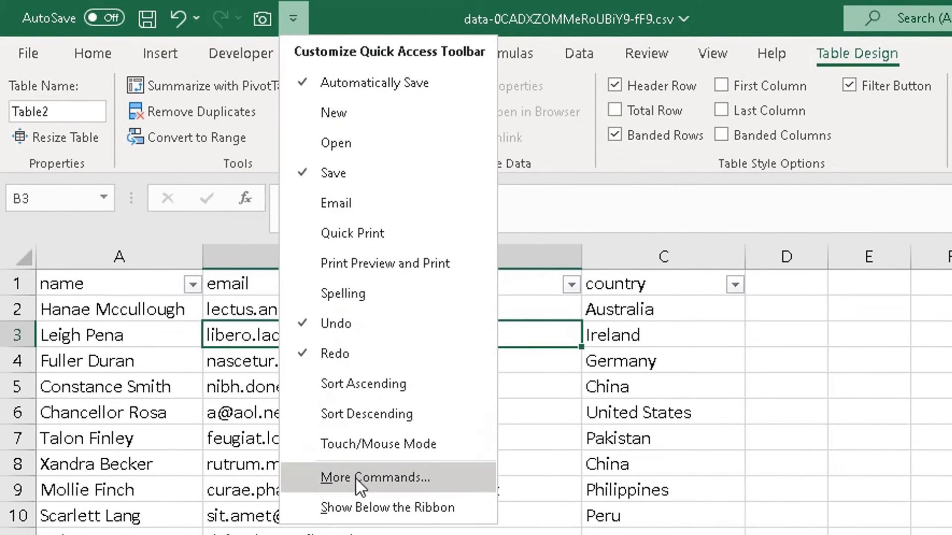
{"action": "left_click", "coordinate": [374, 479]}
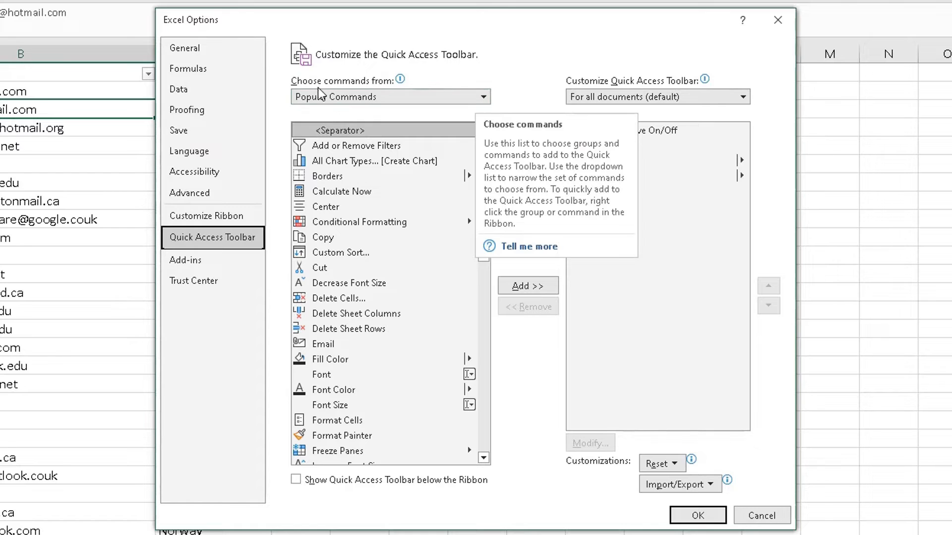
Add the Form... command from All Commands to the Quick Access Toolbar and confirm
{"action": "left_click", "coordinate": [482, 101]}
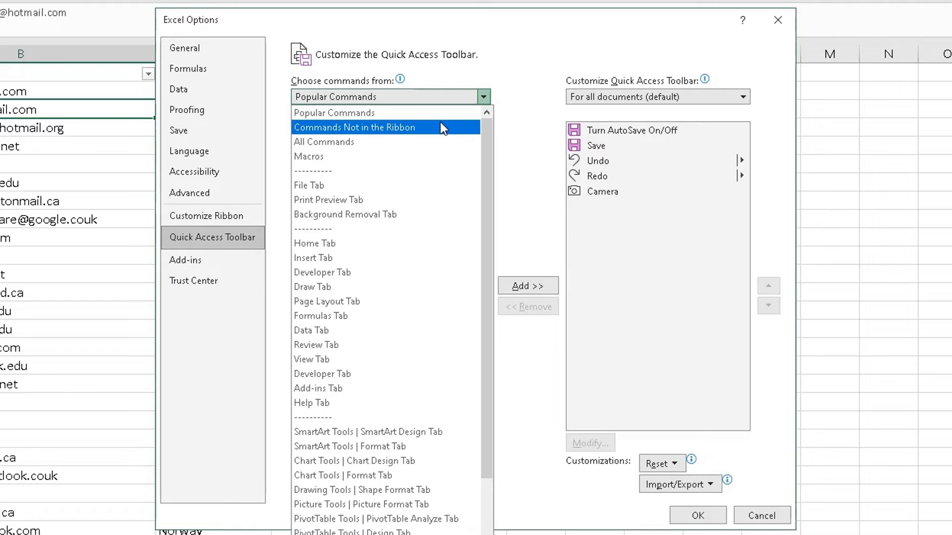
{"action": "left_click", "coordinate": [375, 140]}
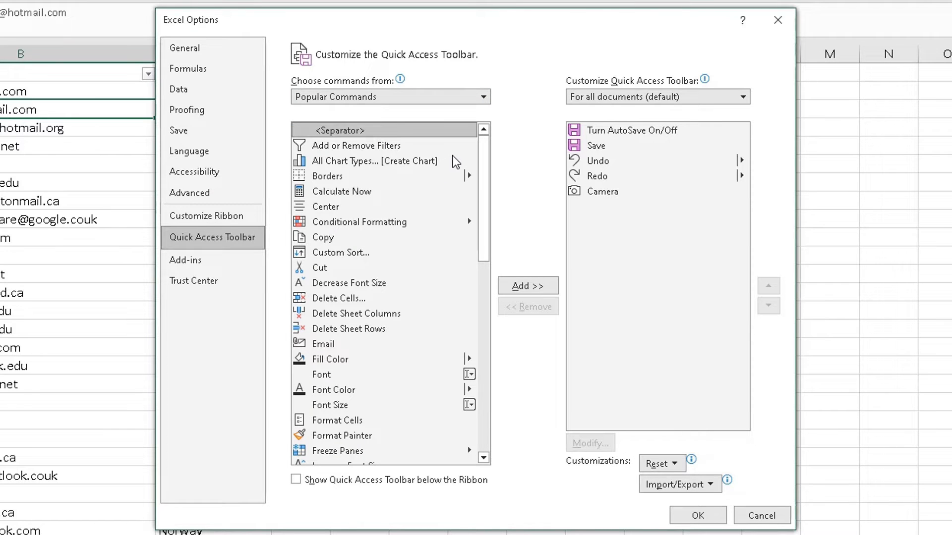
{"action": "left_click_drag", "start_coordinate": [482, 144], "coordinate": [479, 247]}
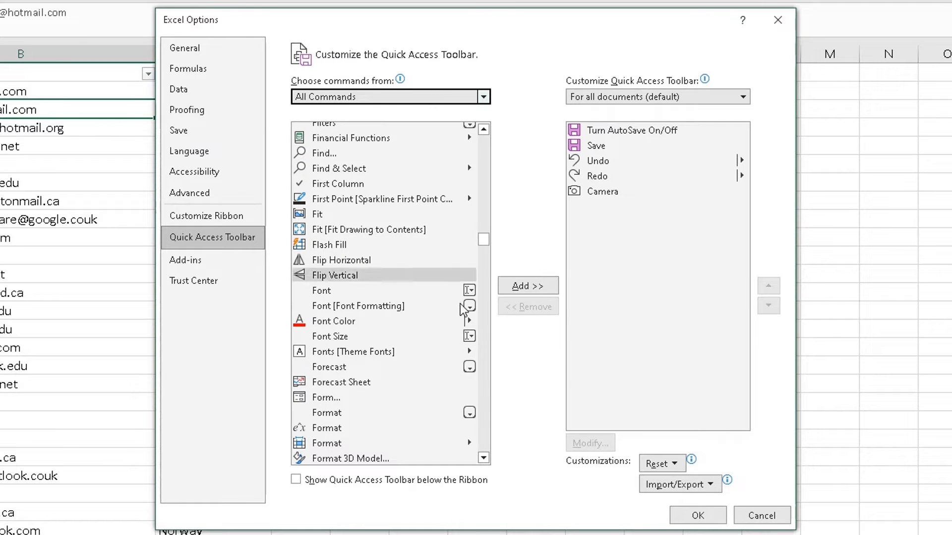
{"action": "left_click", "coordinate": [373, 397]}
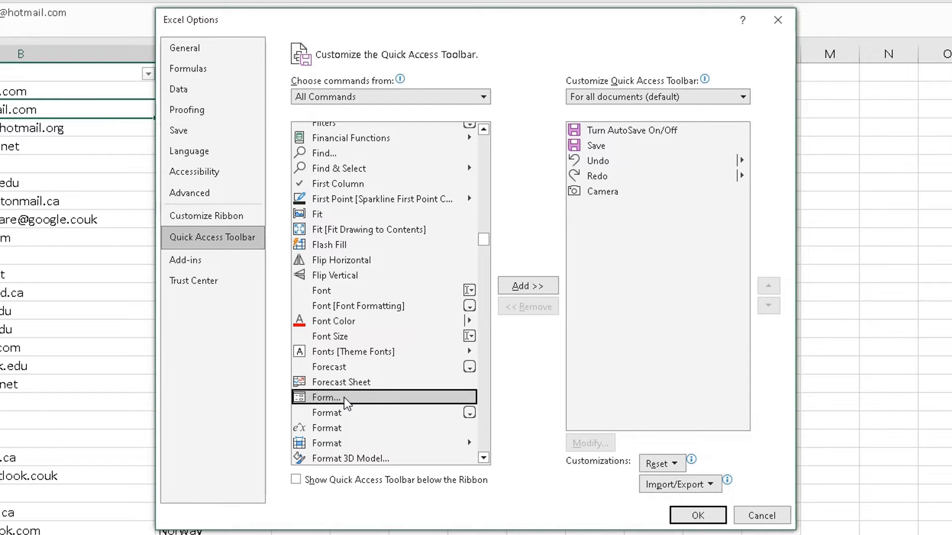
{"action": "left_click", "coordinate": [529, 288]}
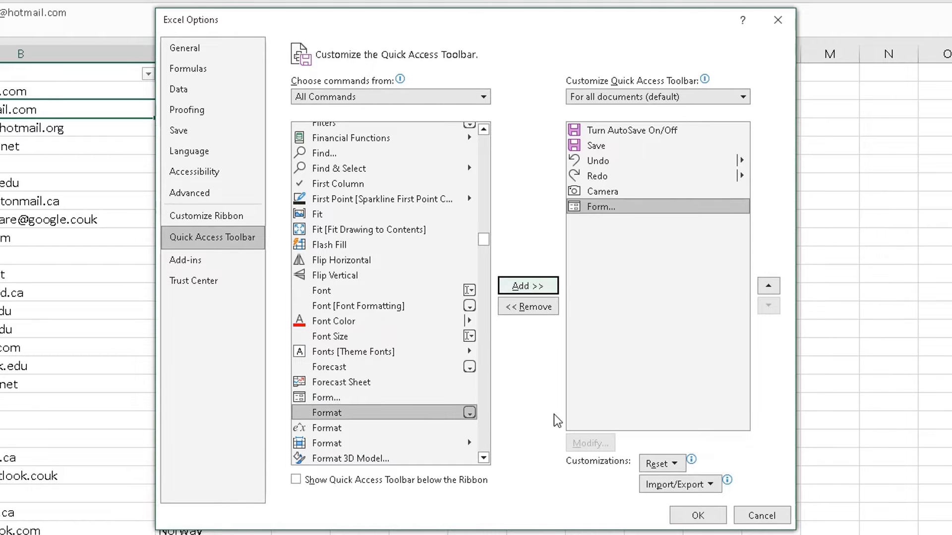
{"action": "left_click", "coordinate": [683, 522]}
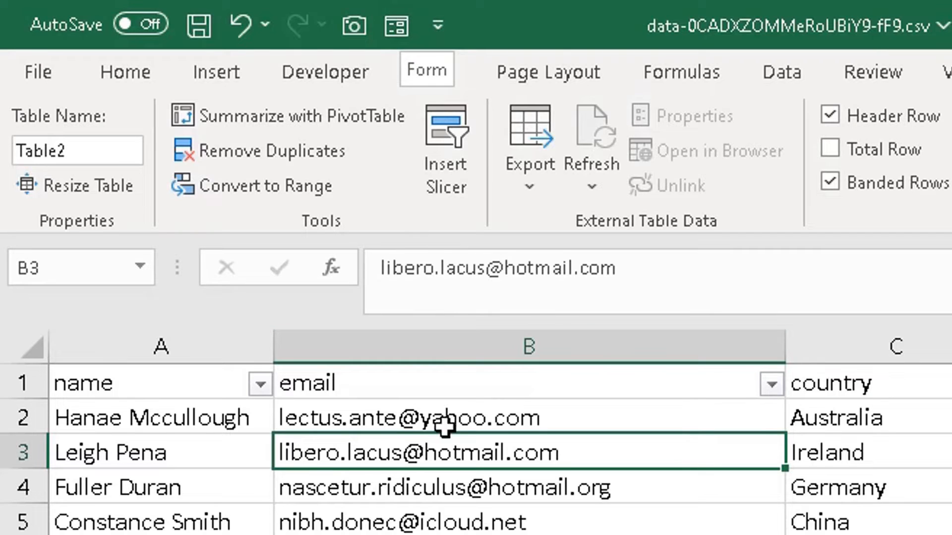
Select a cell inside the contact table and launch the data form at record 1 of 100
{"action": "left_click", "coordinate": [458, 498]}
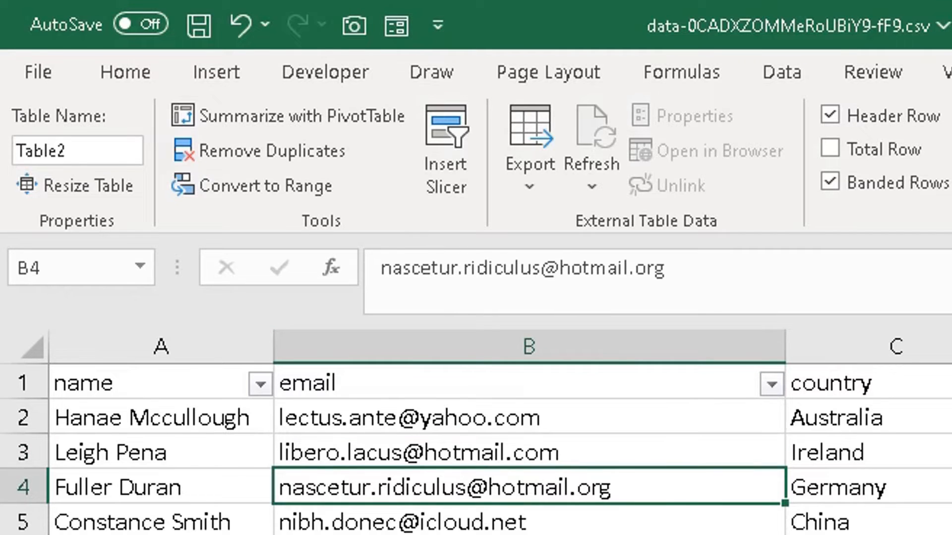
{"action": "left_click", "coordinate": [466, 534]}
{"action": "left_click", "coordinate": [478, 534]}
{"action": "left_click", "coordinate": [490, 442]}
{"action": "left_click", "coordinate": [481, 534]}
{"action": "left_click", "coordinate": [405, 22]}
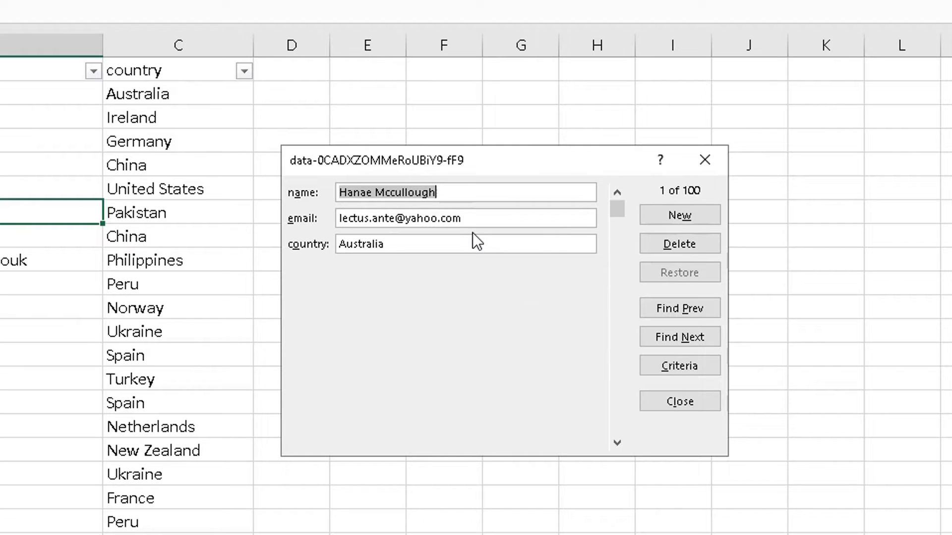
Start a new record with the name 'RA Solutions' and its e-mail address
{"action": "left_click", "coordinate": [667, 223]}
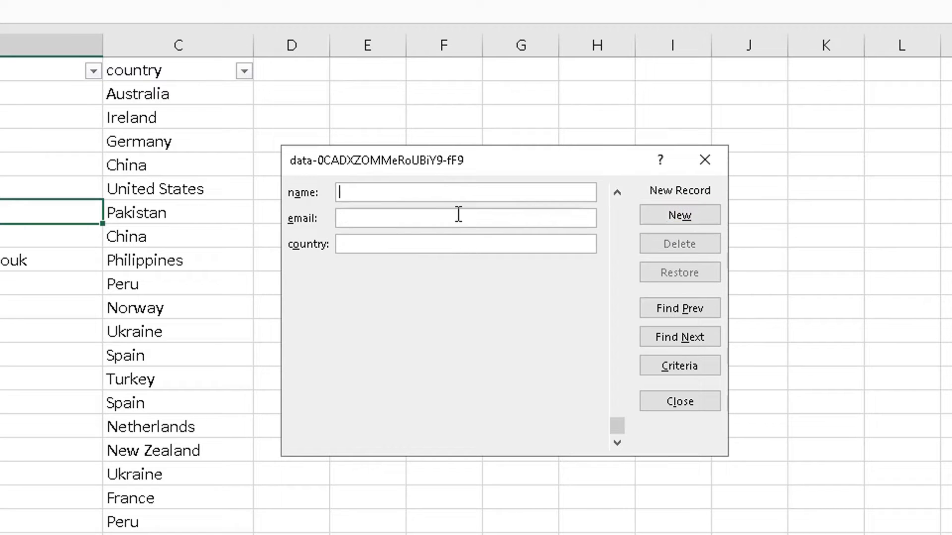
{"action": "type", "text": "RA Sik="}
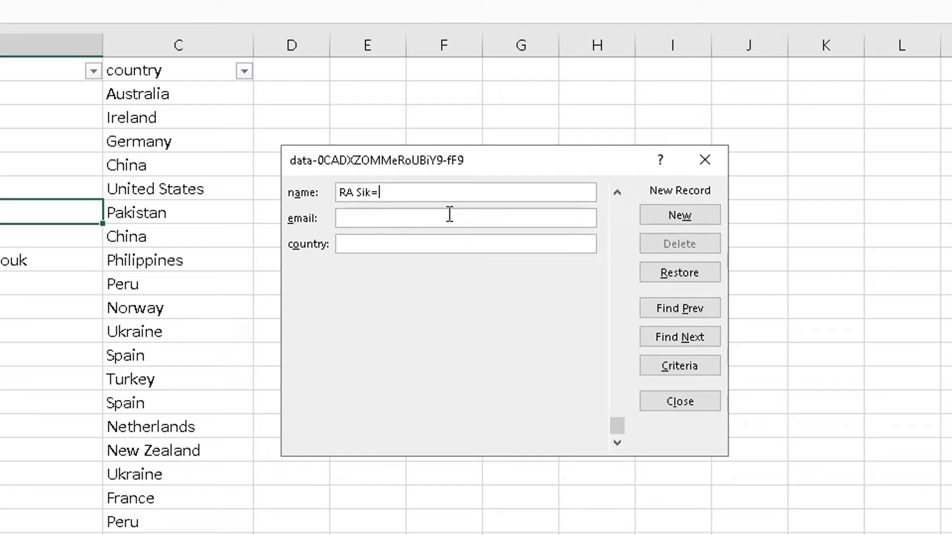
{"action": "key", "text": "BackSpace"}
{"action": "key", "text": "BackSpace"}
{"action": "type", "text": "olutions"}
{"action": "left_click", "coordinate": [449, 215]}
Enter England as the country, submit the record and close the data form
{"action": "key", "text": "Tab"}
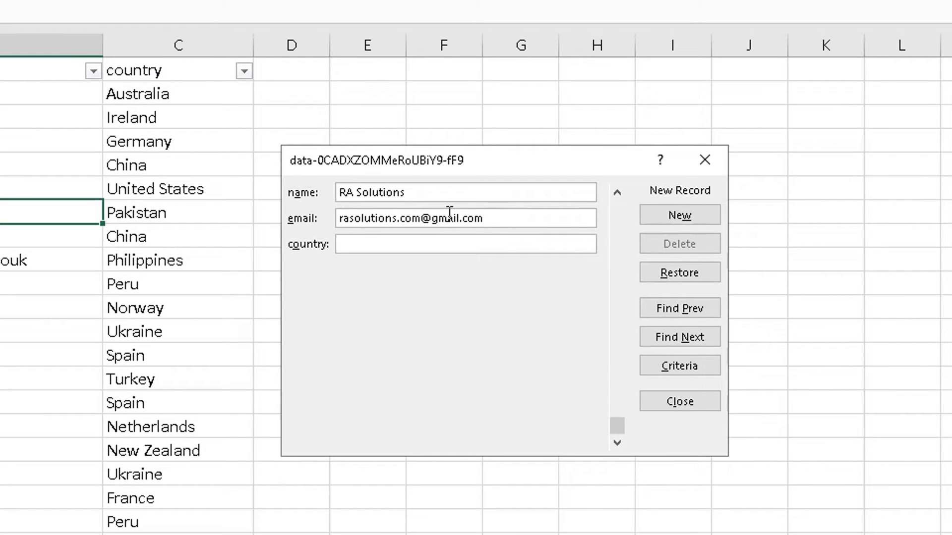
{"action": "type", "text": "England"}
{"action": "key", "text": "Return"}
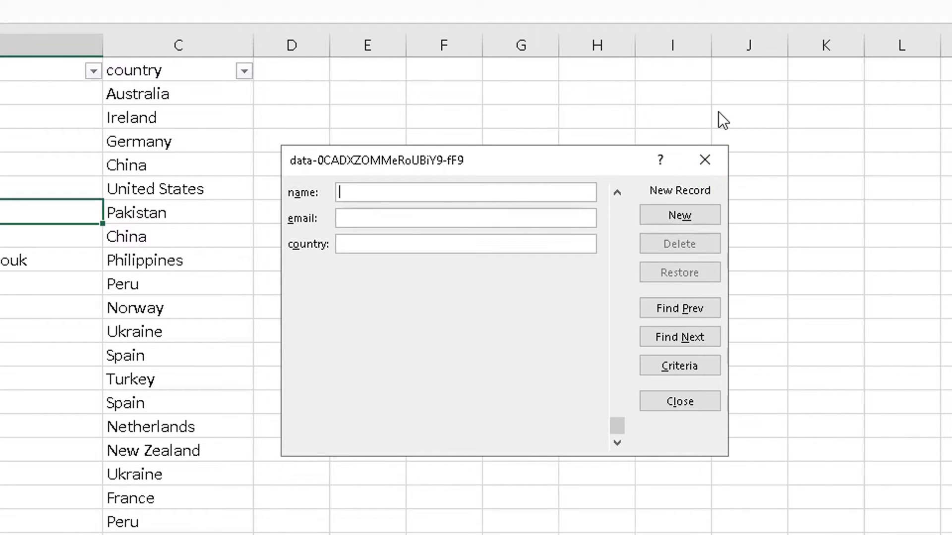
{"action": "left_click", "coordinate": [697, 171]}
{"action": "scroll", "coordinate": [27, 219], "scroll_direction": "down", "scroll_amount": 20}
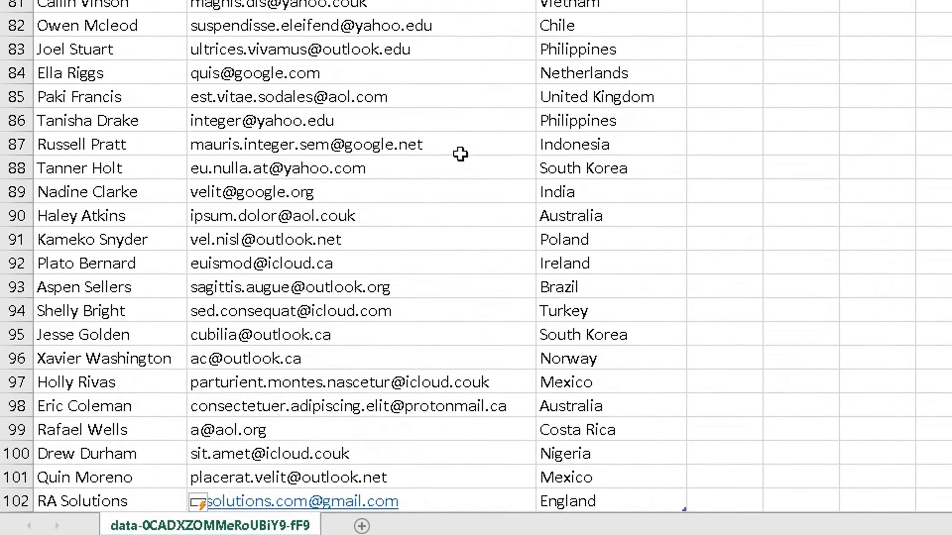
{"action": "scroll", "coordinate": [459, 154], "scroll_direction": "down", "scroll_amount": 2}
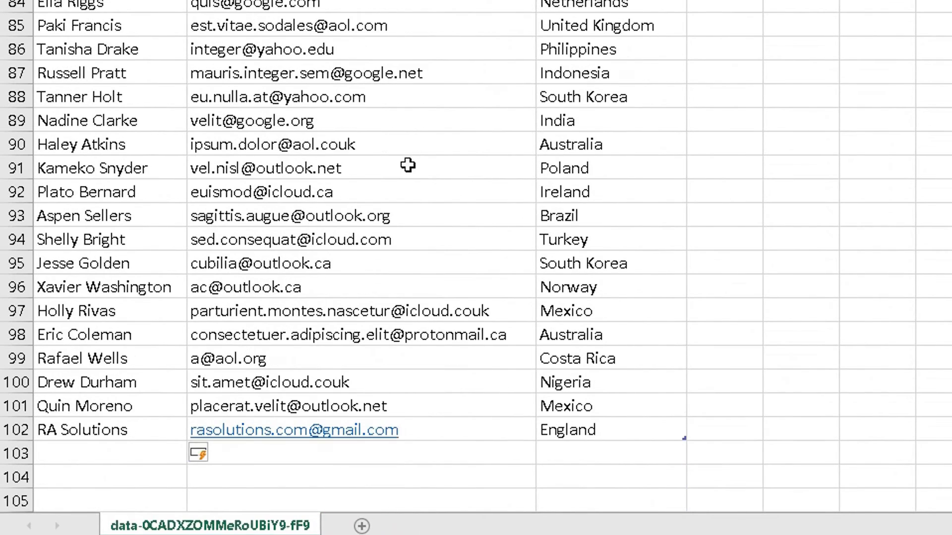
{"action": "left_click_drag", "start_coordinate": [69, 379], "coordinate": [568, 388]}
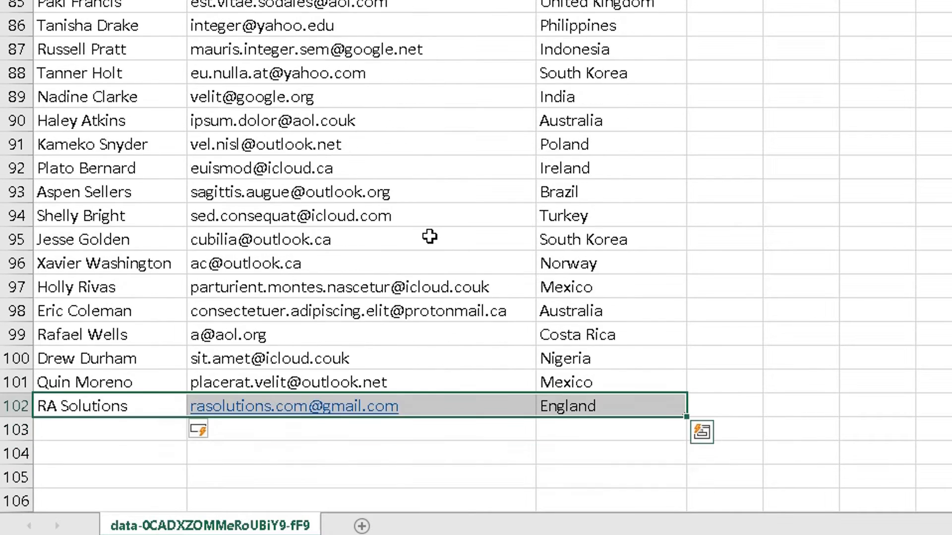
{"action": "scroll", "coordinate": [429, 236], "scroll_direction": "up", "scroll_amount": 8}
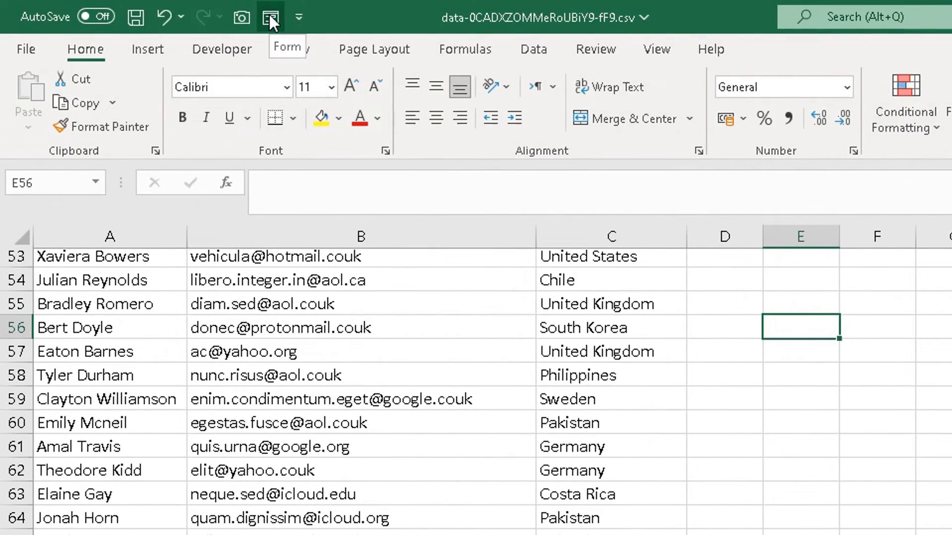
{"action": "left_click", "coordinate": [270, 15]}
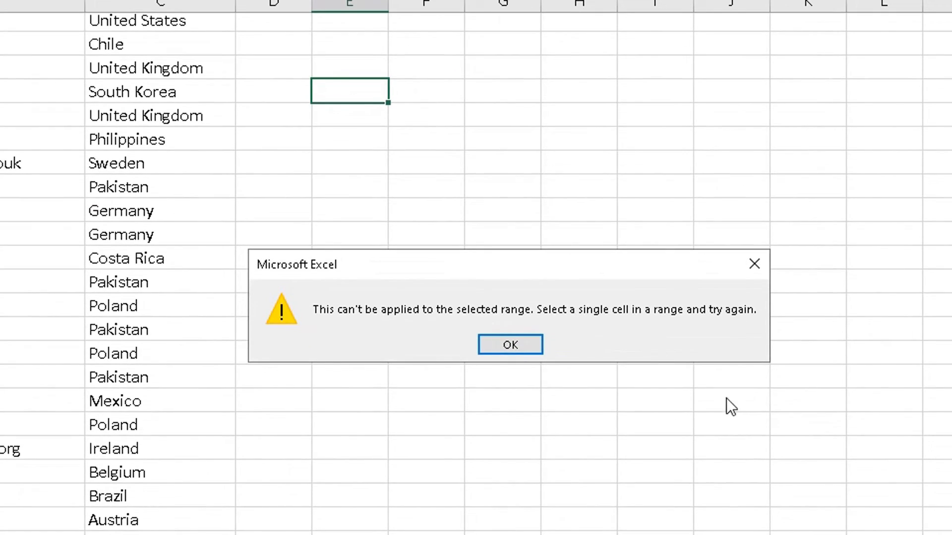
{"action": "left_click", "coordinate": [504, 344]}
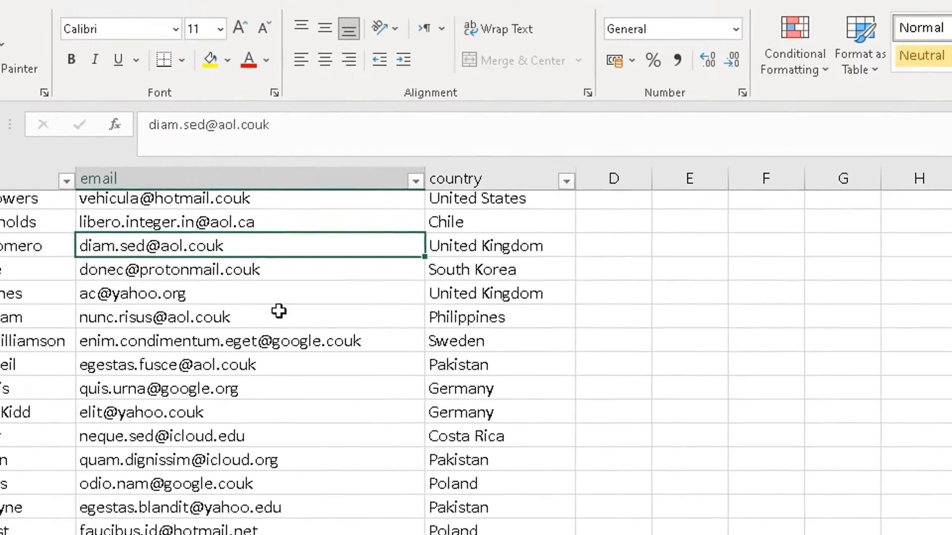
{"action": "scroll", "coordinate": [404, 442], "scroll_direction": "up", "scroll_amount": 6}
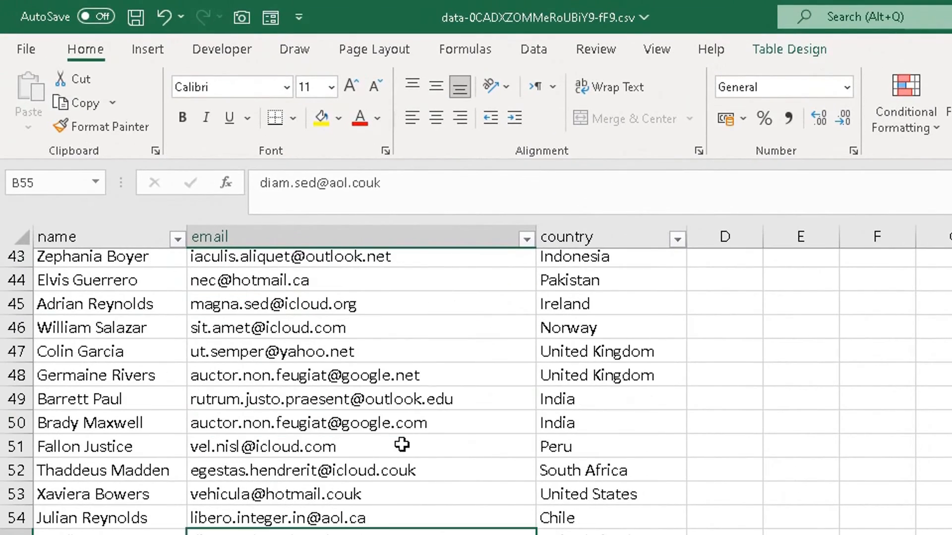
{"action": "scroll", "coordinate": [406, 443], "scroll_direction": "up", "scroll_amount": 6}
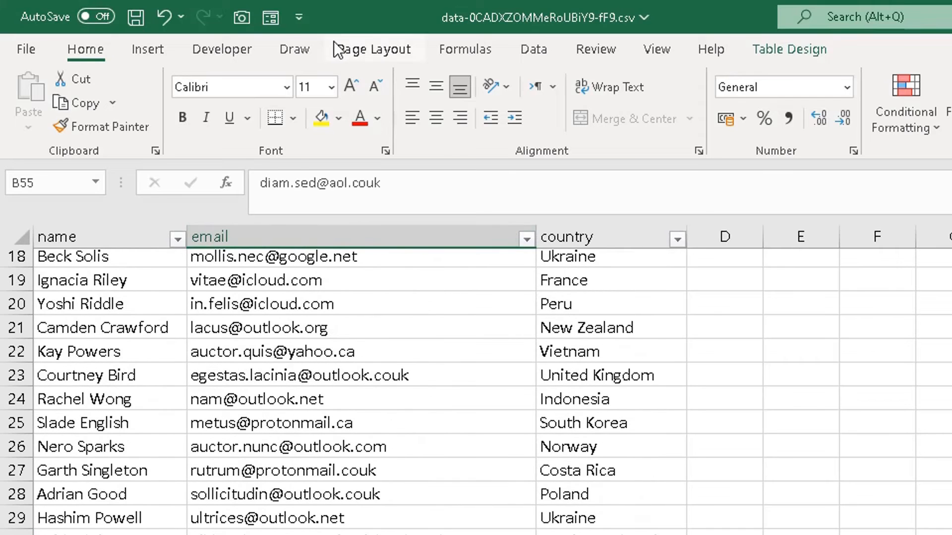
Reopen the data form and browse forward through the 101 records with the scrollbar
{"action": "left_click", "coordinate": [272, 18]}
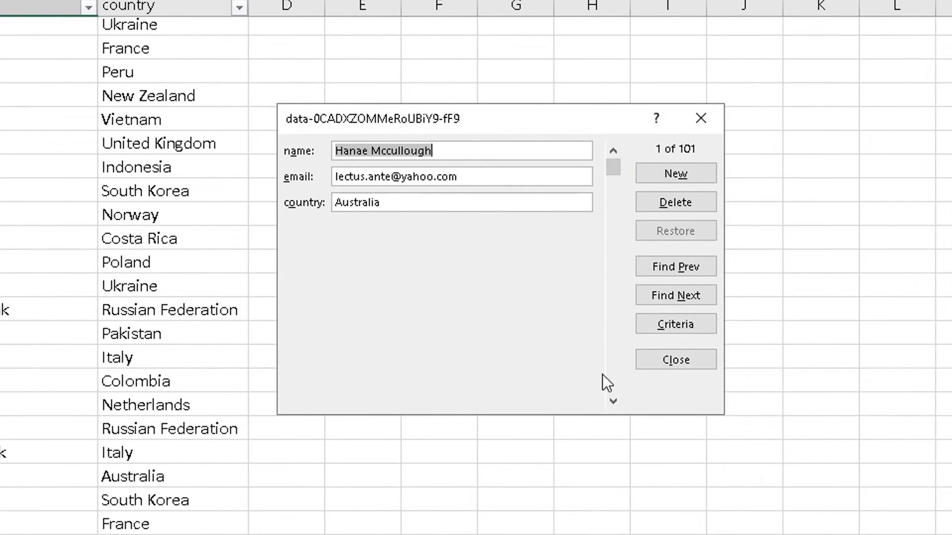
{"action": "left_click", "coordinate": [612, 404]}
{"action": "left_click", "coordinate": [610, 406]}
{"action": "left_click", "coordinate": [610, 405]}
{"action": "left_click", "coordinate": [610, 406]}
{"action": "left_click", "coordinate": [609, 405]}
{"action": "left_click", "coordinate": [610, 405]}
{"action": "left_click", "coordinate": [609, 405]}
{"action": "left_click_drag", "start_coordinate": [610, 405], "coordinate": [609, 406]}
{"action": "left_click_drag", "start_coordinate": [613, 334], "coordinate": [613, 150]}
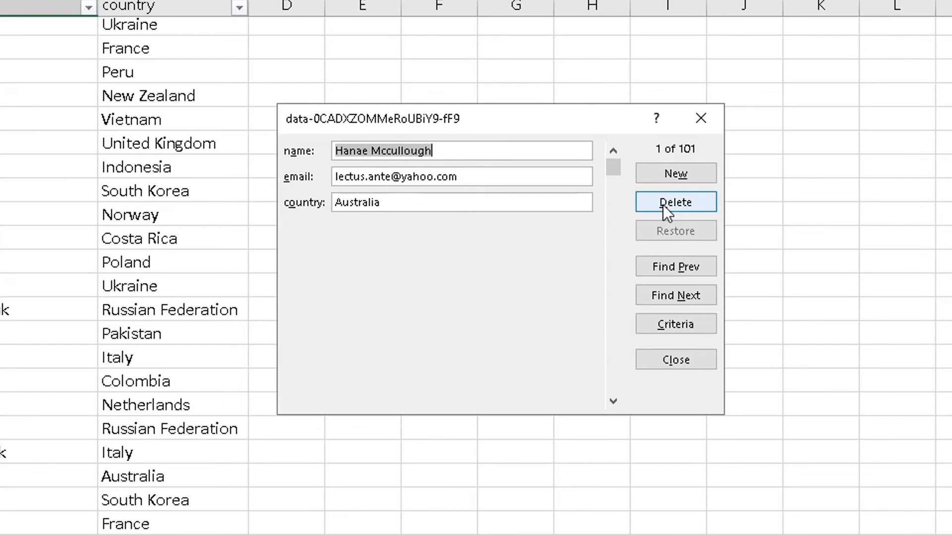
Step with Find Prev and Find Next, then switch the form to Criteria mode
{"action": "left_click", "coordinate": [646, 268]}
{"action": "left_click", "coordinate": [647, 286]}
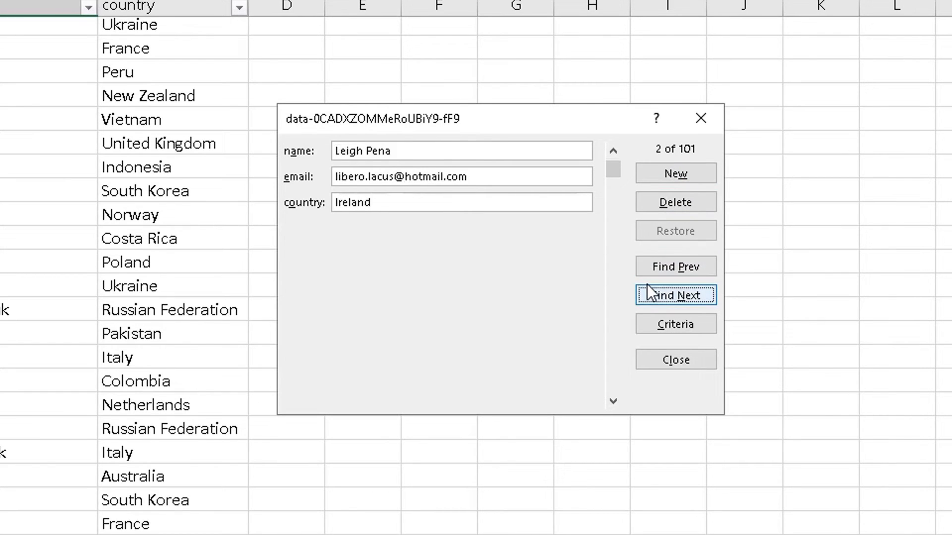
{"action": "left_click", "coordinate": [650, 323]}
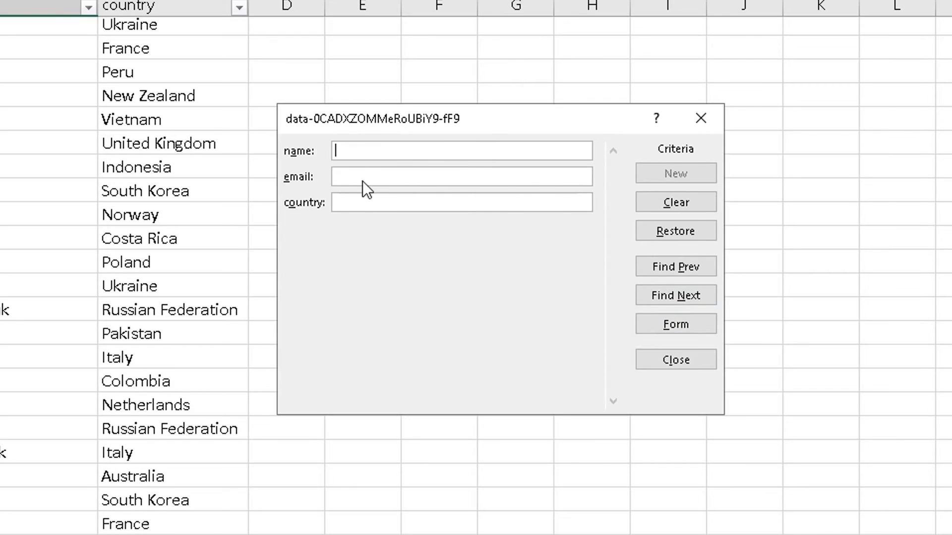
{"action": "left_click", "coordinate": [383, 198]}
{"action": "type", "text": "Engla"}
{"action": "key", "text": "BackSpace"}
{"action": "key", "text": "Return"}
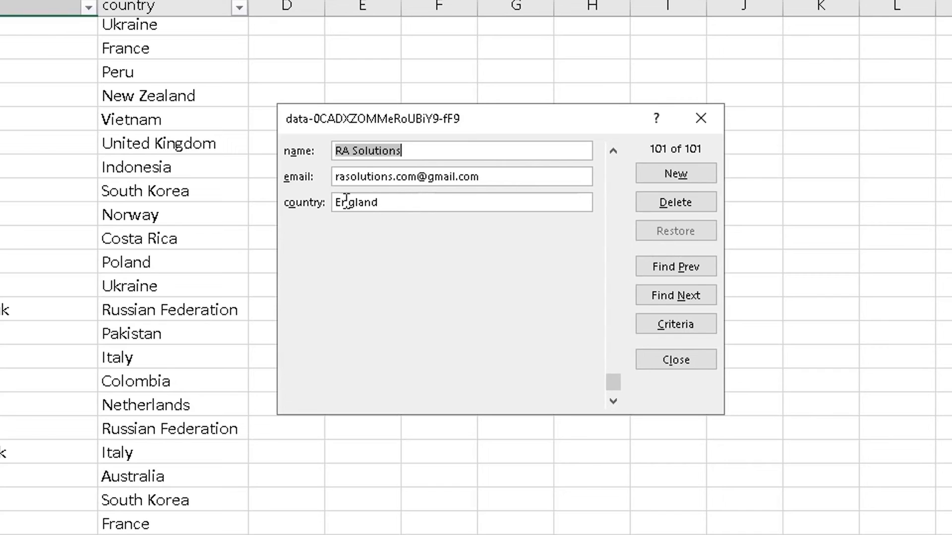
{"action": "left_click", "coordinate": [659, 329]}
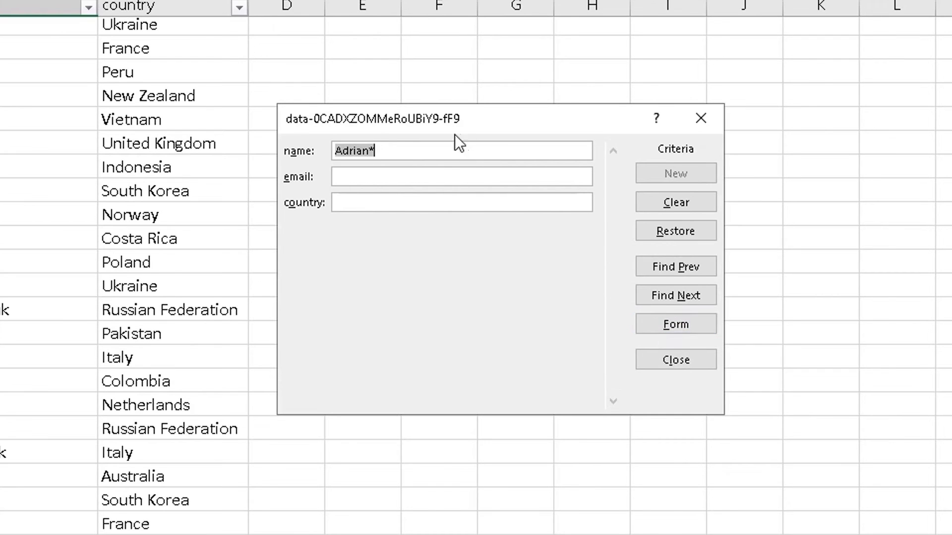
{"action": "key", "text": "BackSpace"}
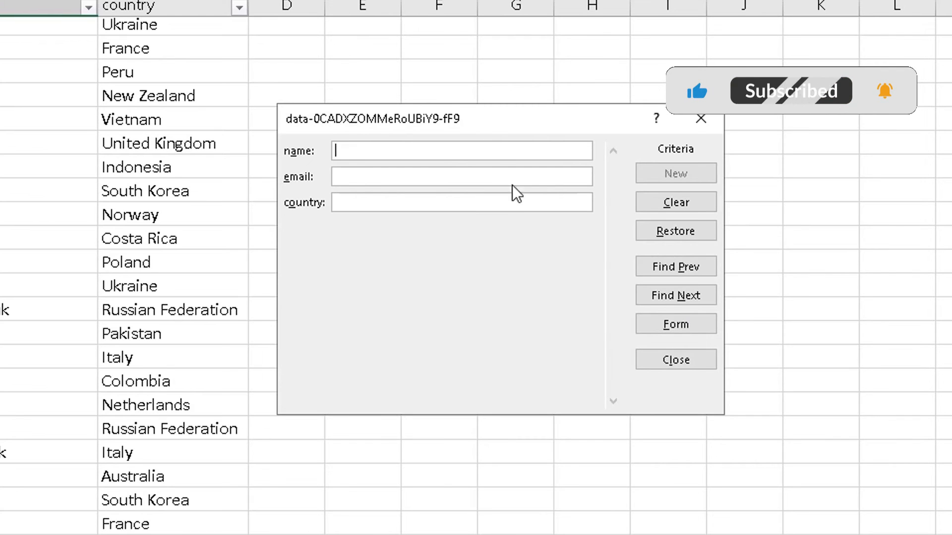
{"action": "left_click", "coordinate": [647, 222]}
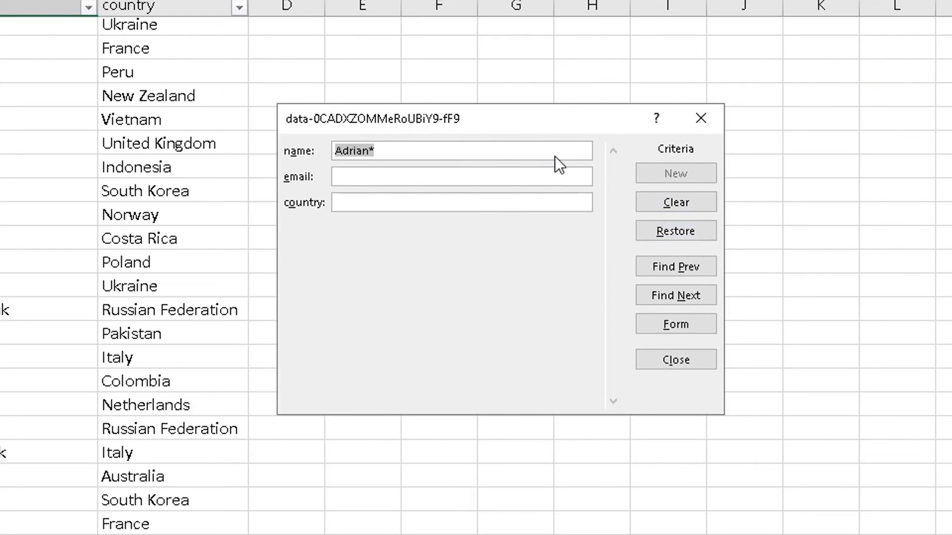
{"action": "left_click", "coordinate": [656, 209]}
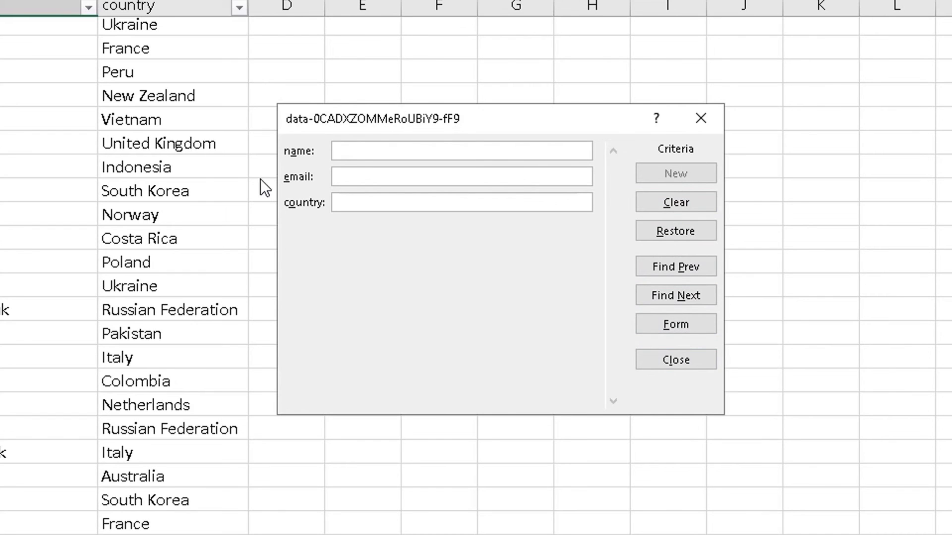